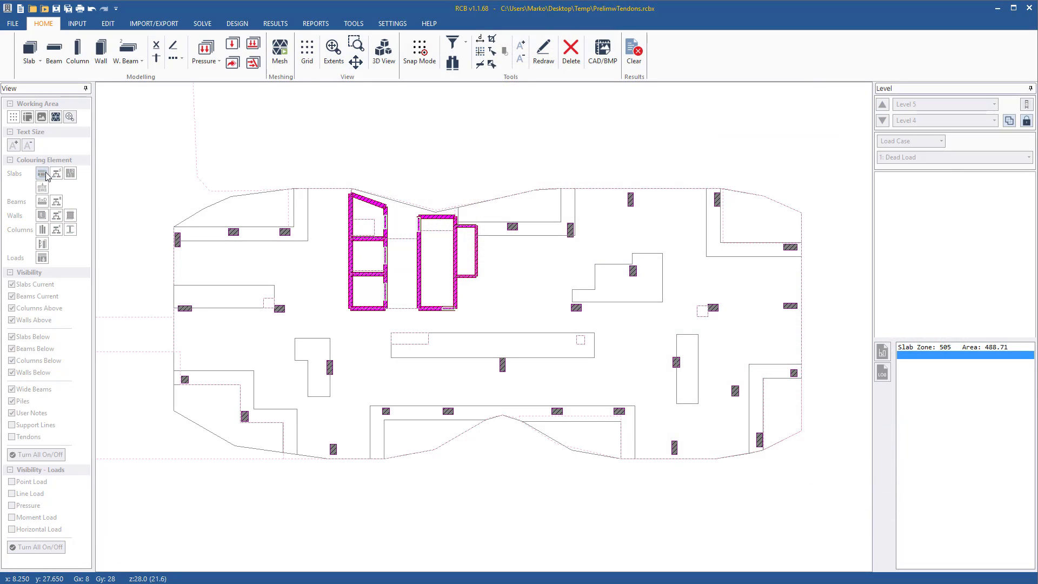
- Colour the Level 5 slabs by thickness zone, then clear the colouring and Slab Zone legend
left_click(44, 174)
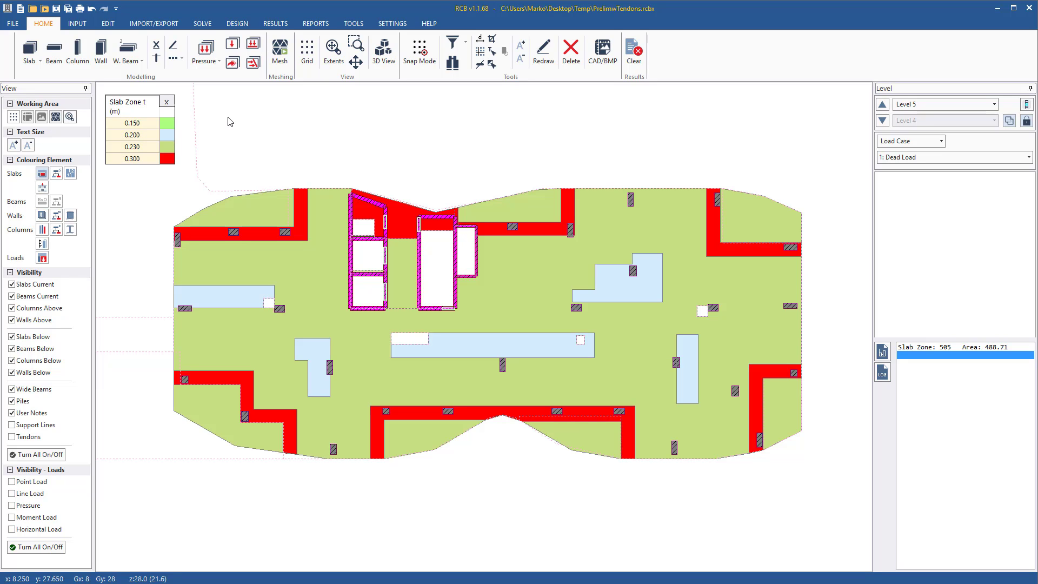
left_click(166, 103)
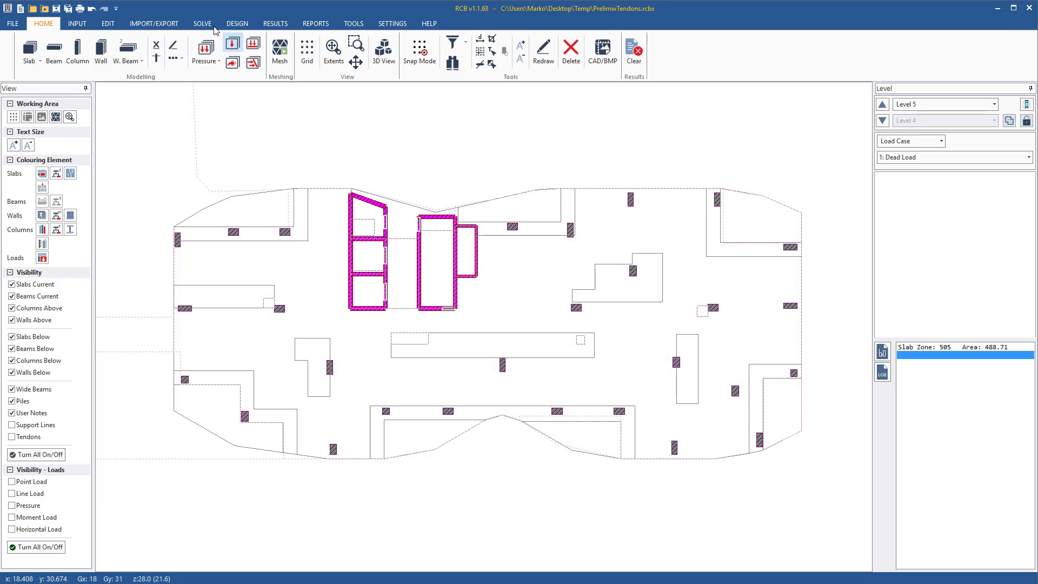
left_click(206, 24)
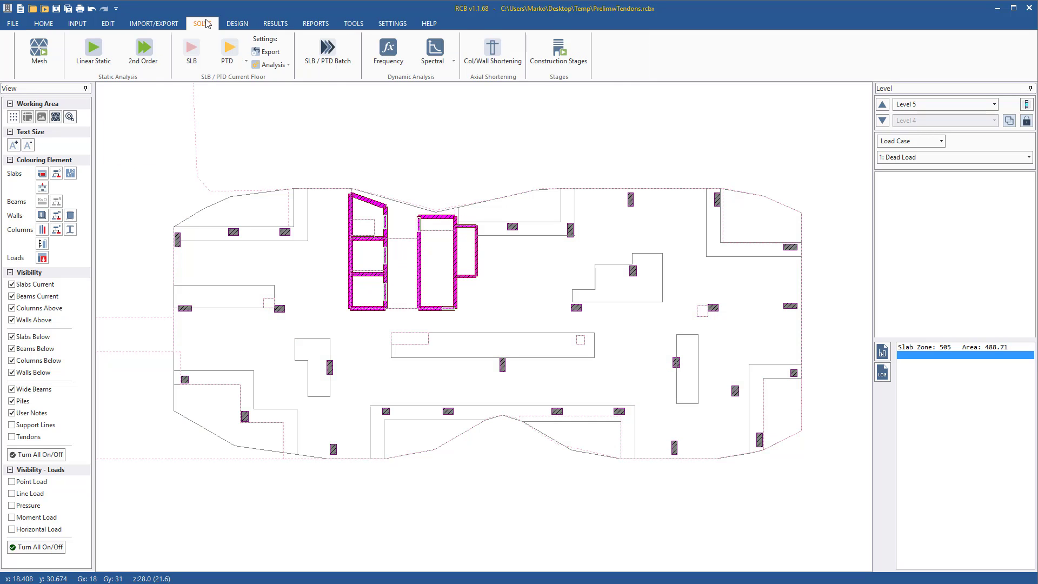
- Accept the default PTD preliminary settings and run PTD Preliminary Without Tendons
left_click(278, 67)
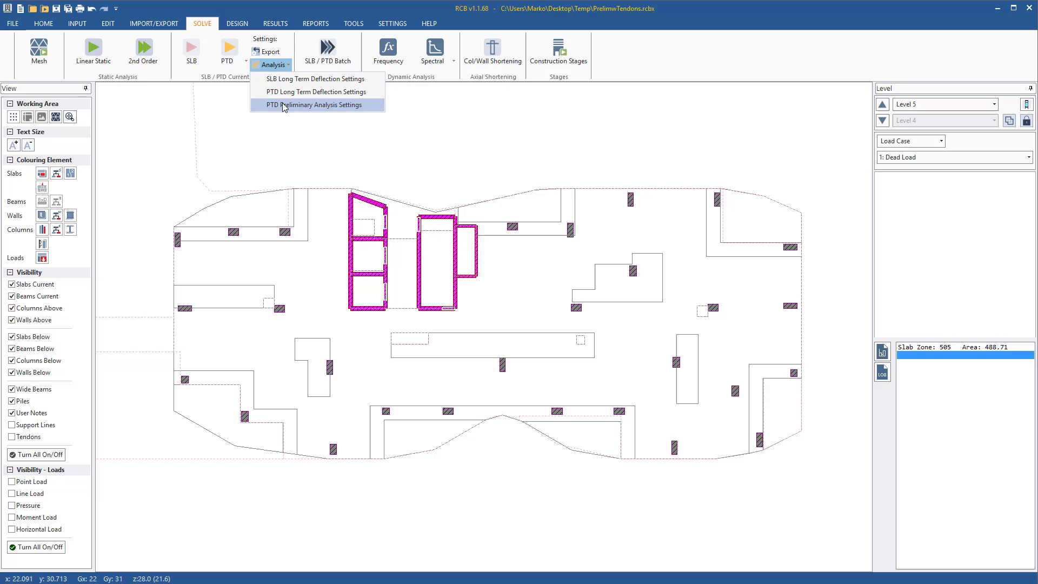
left_click(313, 105)
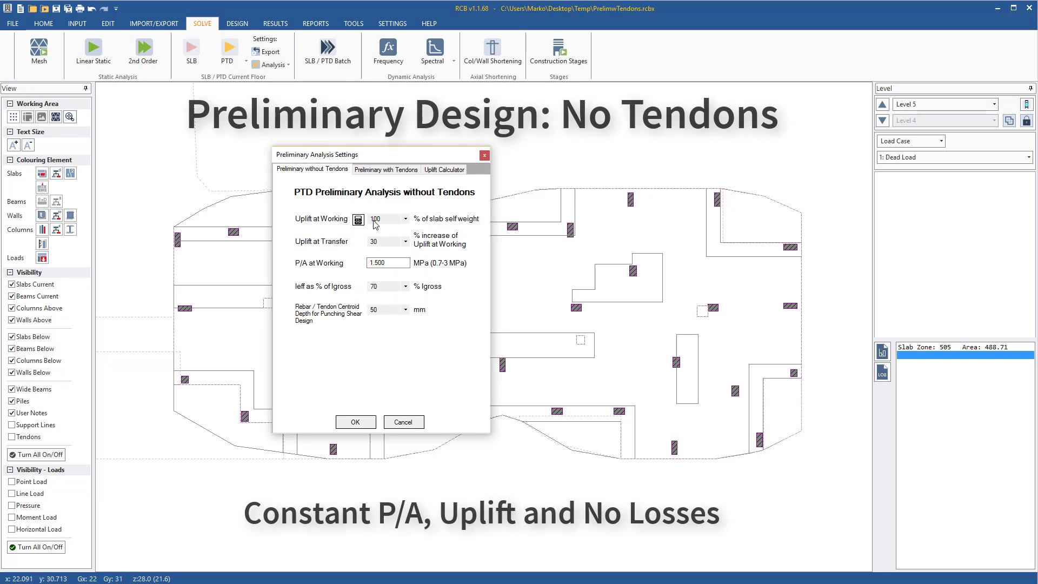
left_click(355, 421)
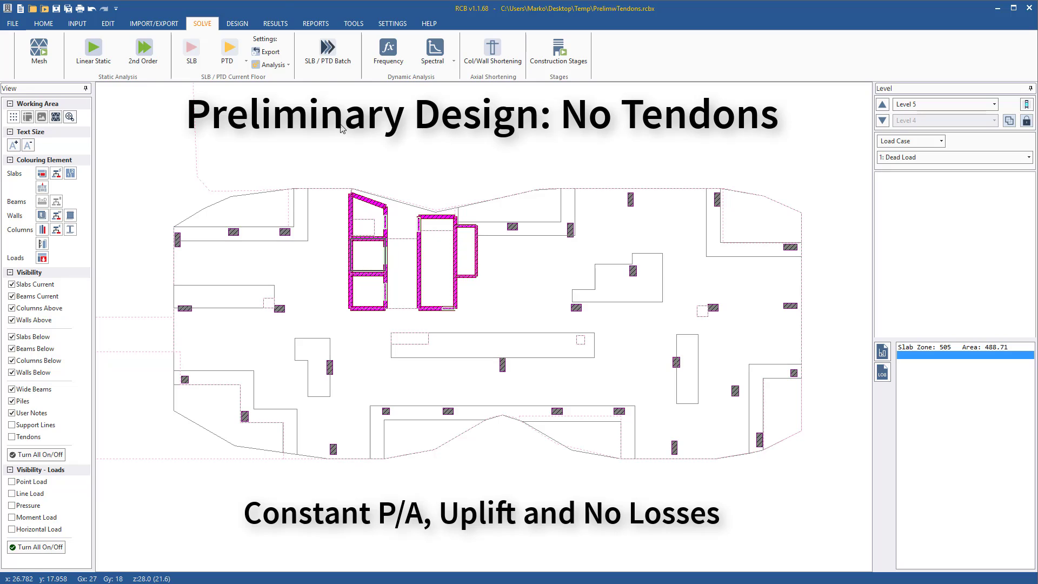
left_click(237, 63)
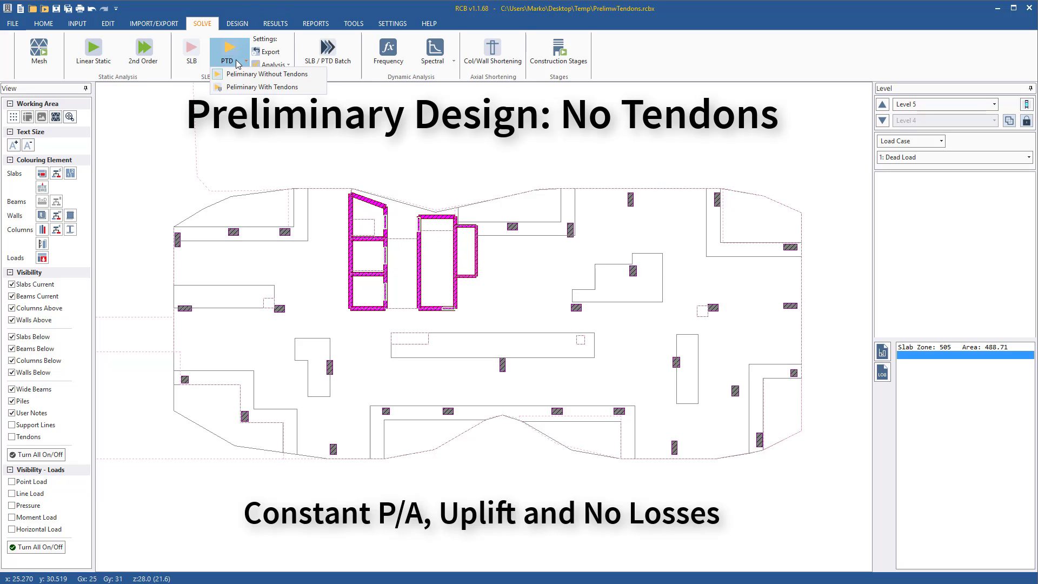
left_click(284, 76)
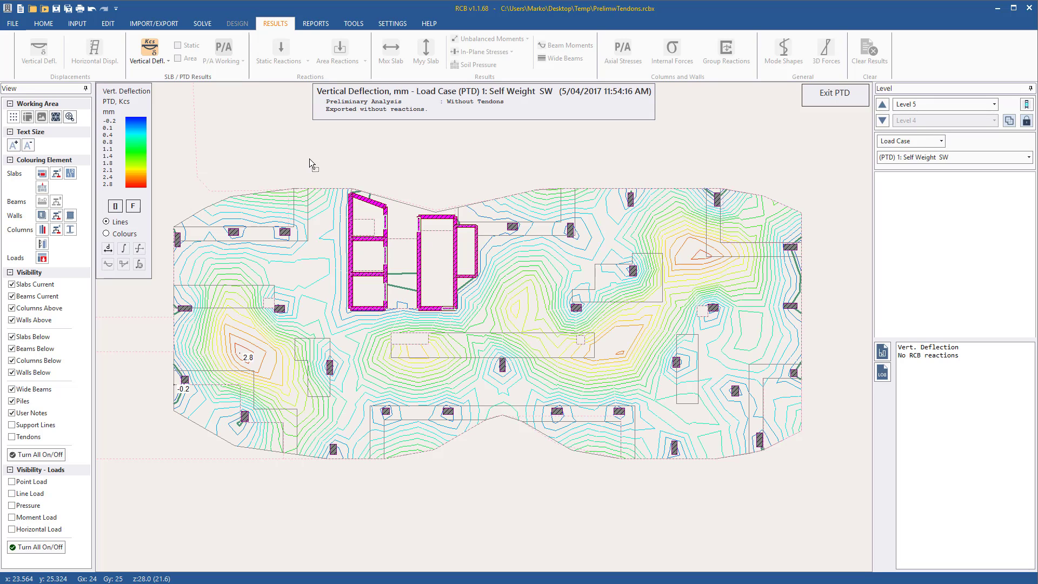
- Switch the PTD results to Load Combination 8: Long Term Total Deflect
left_click(918, 157)
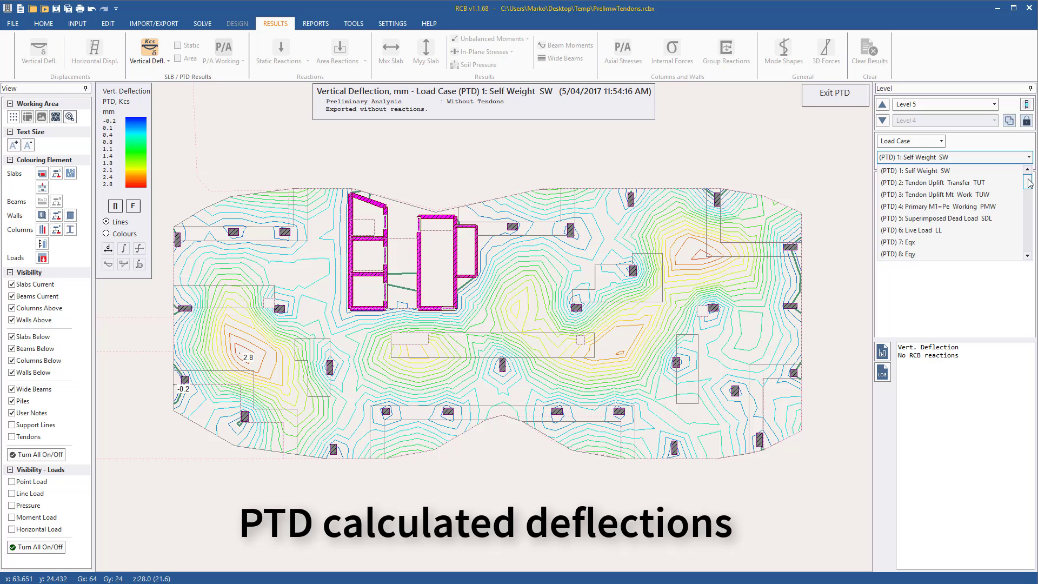
left_click(932, 141)
left_click(925, 162)
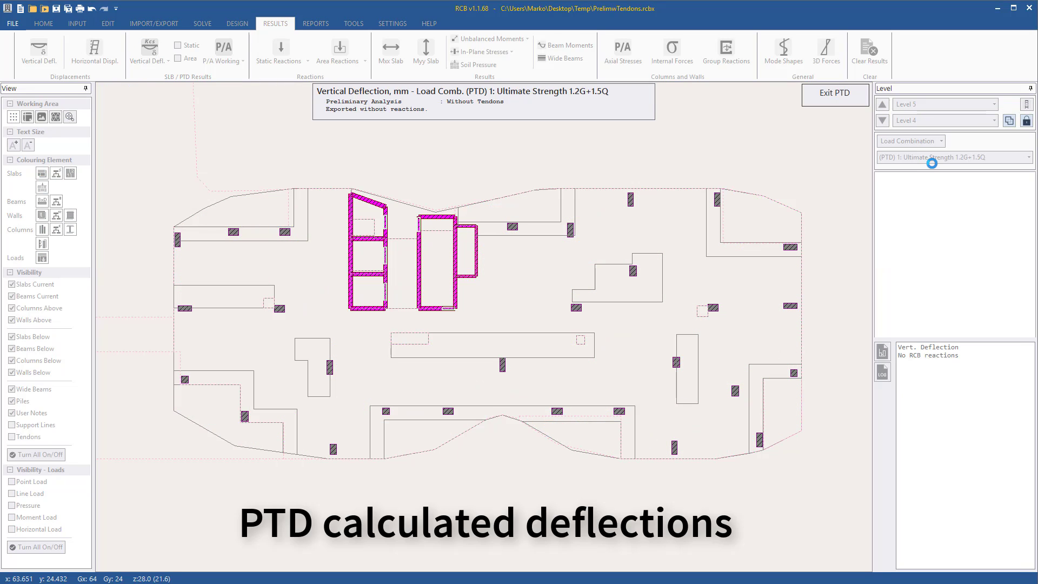
left_click(946, 157)
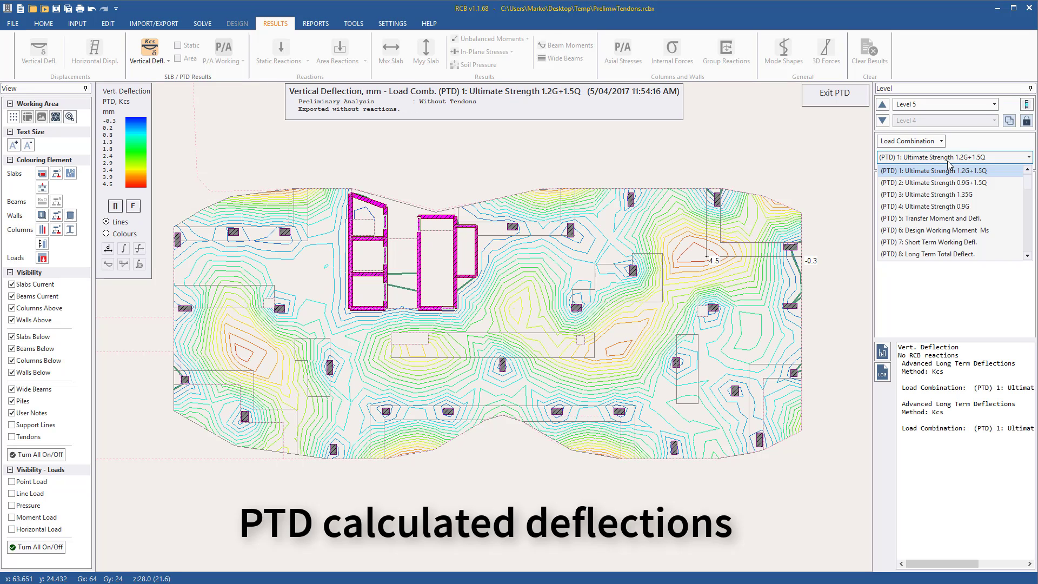
left_click(957, 239)
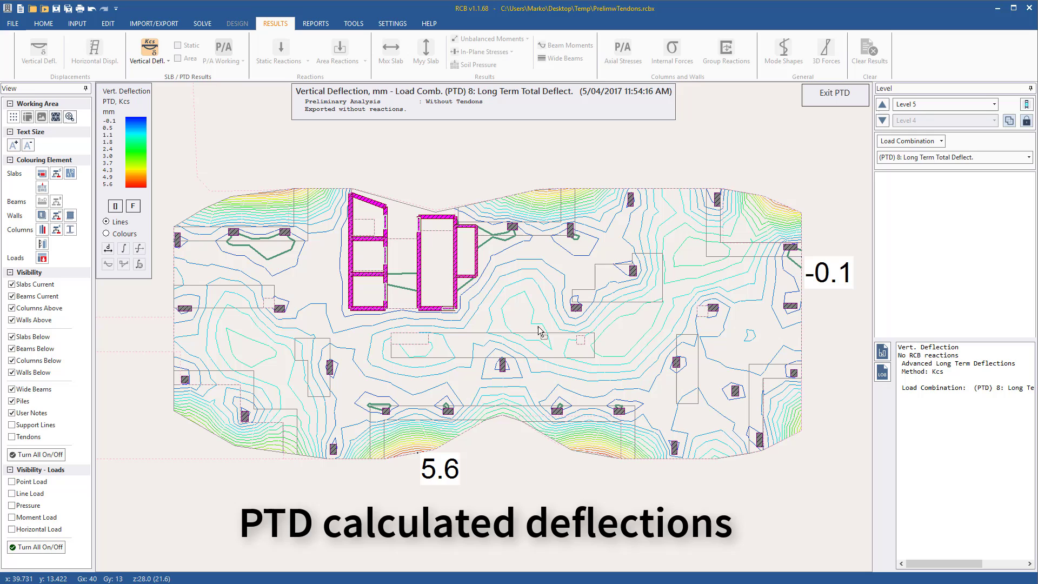
- Probe long-term deflections across the slab centre, edges and corners, then exit PTD
left_click(513, 308)
left_click(409, 343)
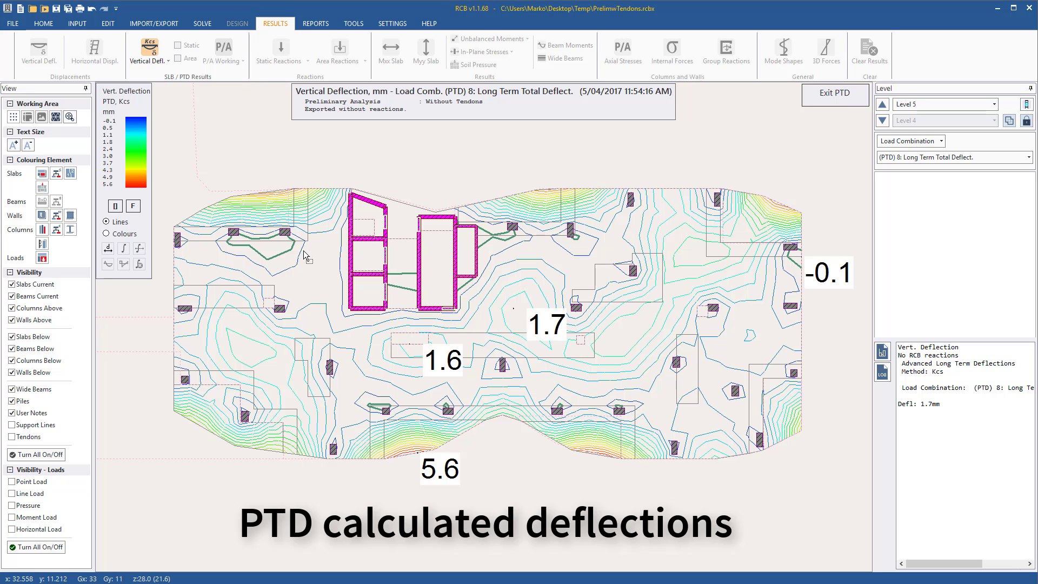
left_click(284, 192)
left_click(203, 427)
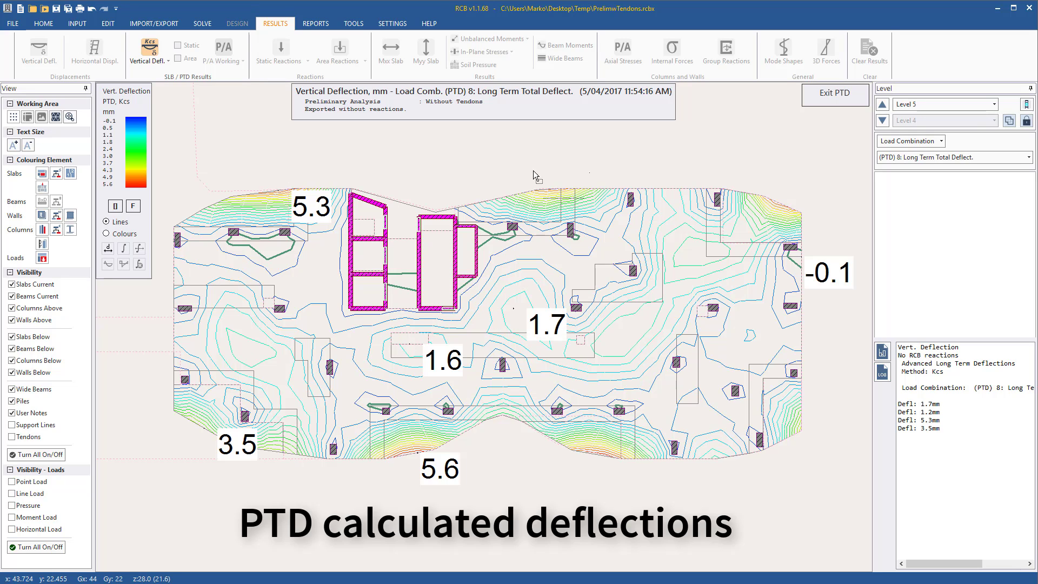
left_click(549, 190)
left_click(777, 202)
left_click(609, 456)
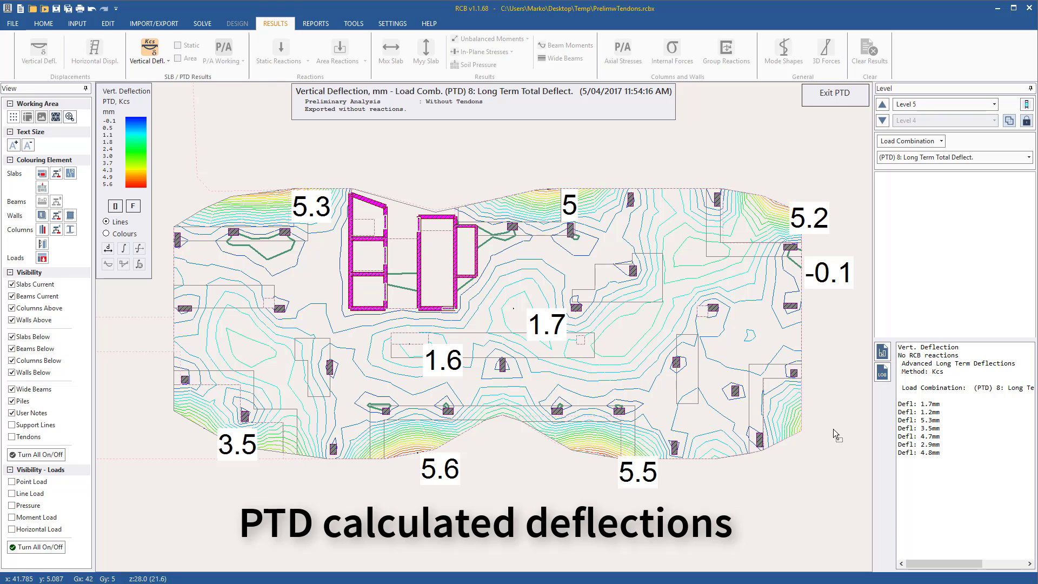
left_click(799, 430)
left_click(418, 150)
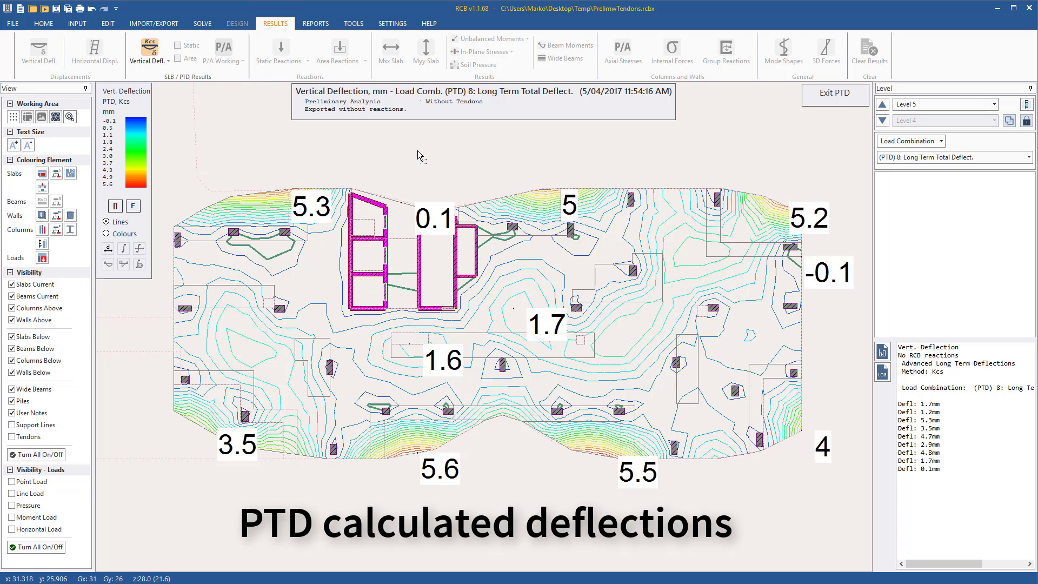
left_click(834, 93)
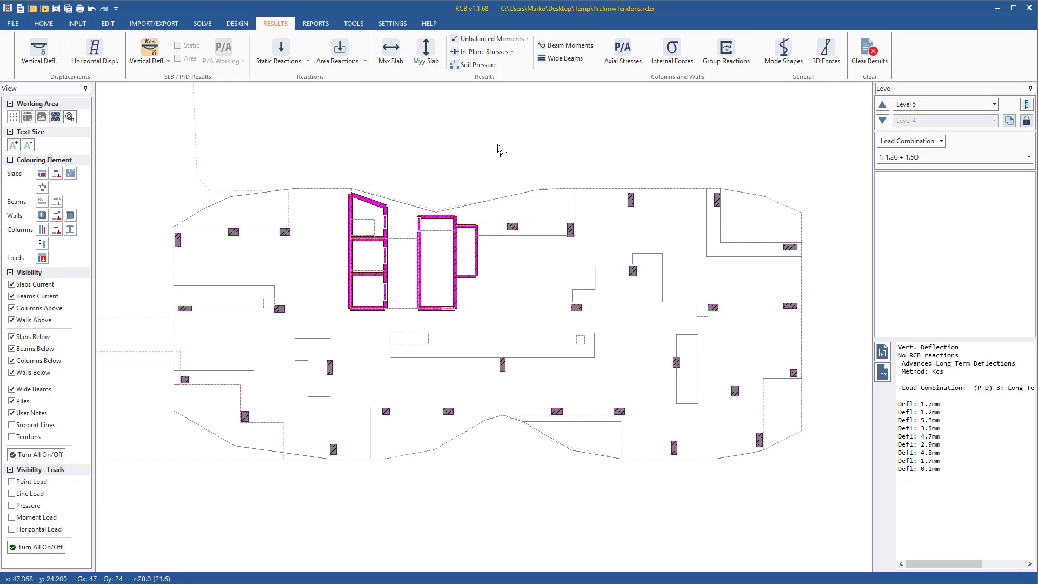
- In the auto-tendon settings, set typical slab thickness 230 and tendon spacing 1.5 in X and Y
left_click(202, 24)
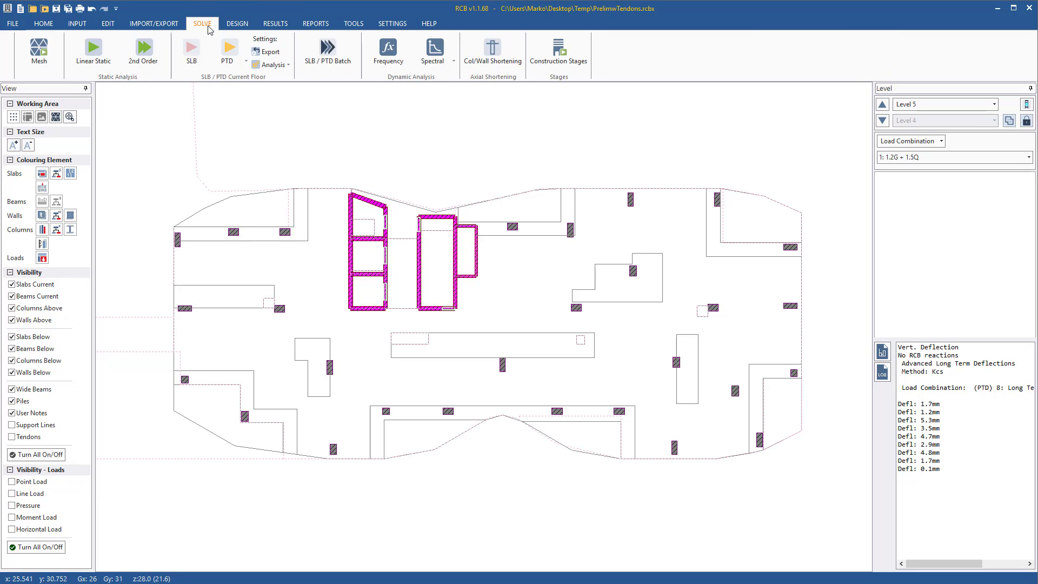
left_click(289, 66)
left_click(294, 104)
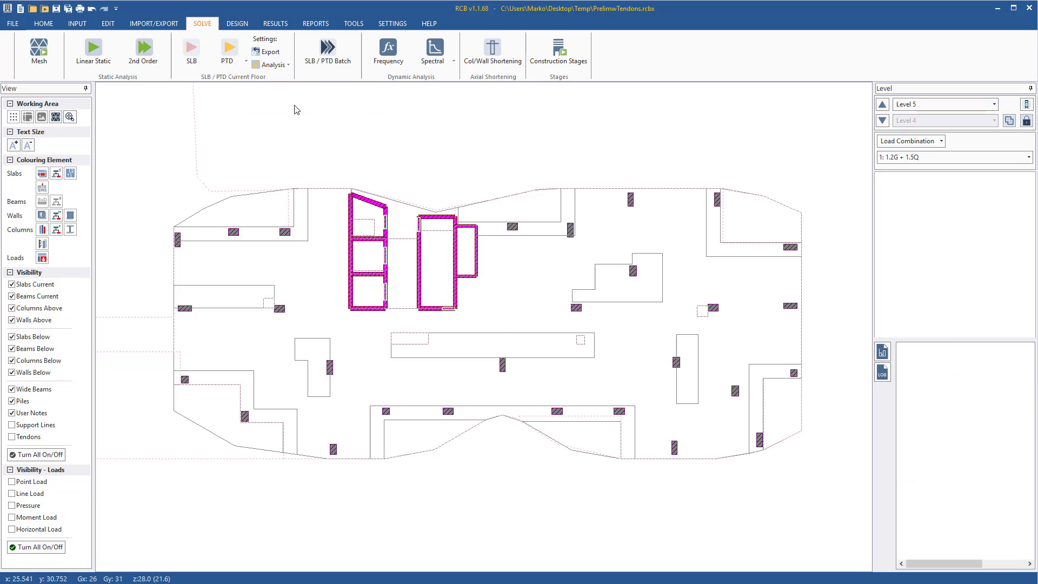
left_click(397, 170)
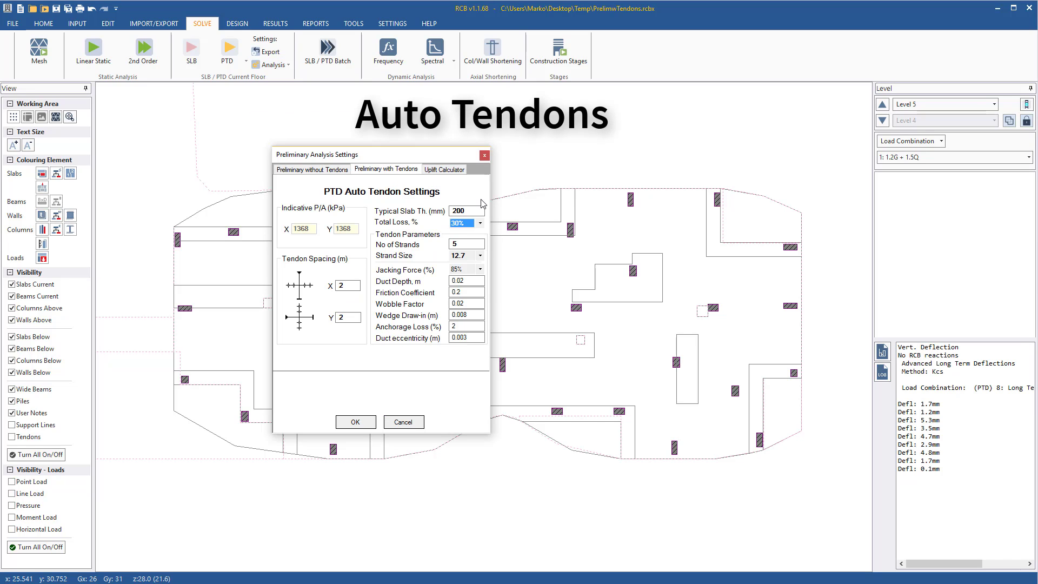
double_click(462, 211)
type("230")
double_click(341, 286)
type("1.5")
double_click(343, 316)
type("1.5")
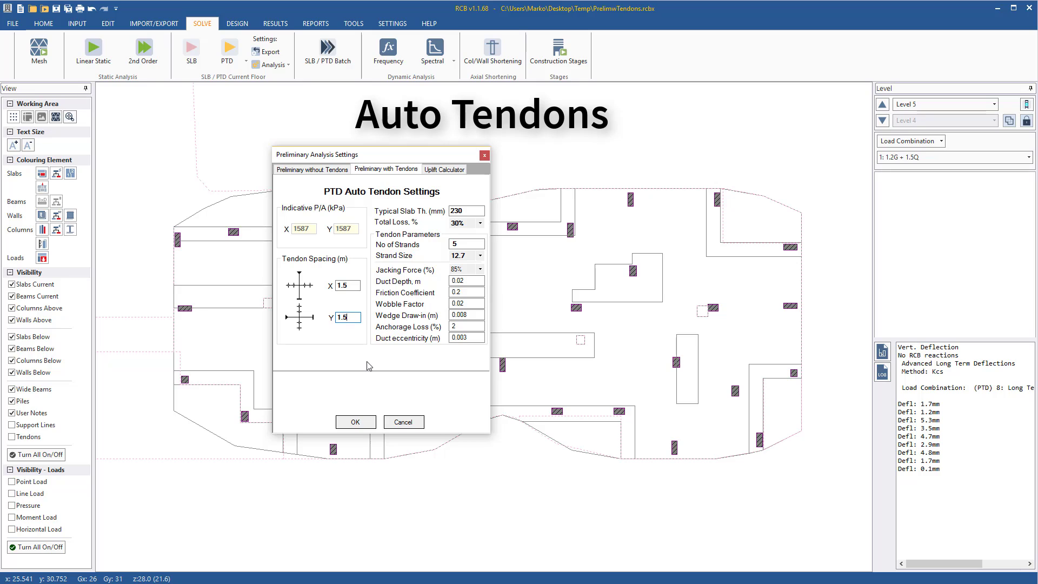
- Accept the auto-tendon settings and run PTD Preliminary With Tendons
left_click(363, 426)
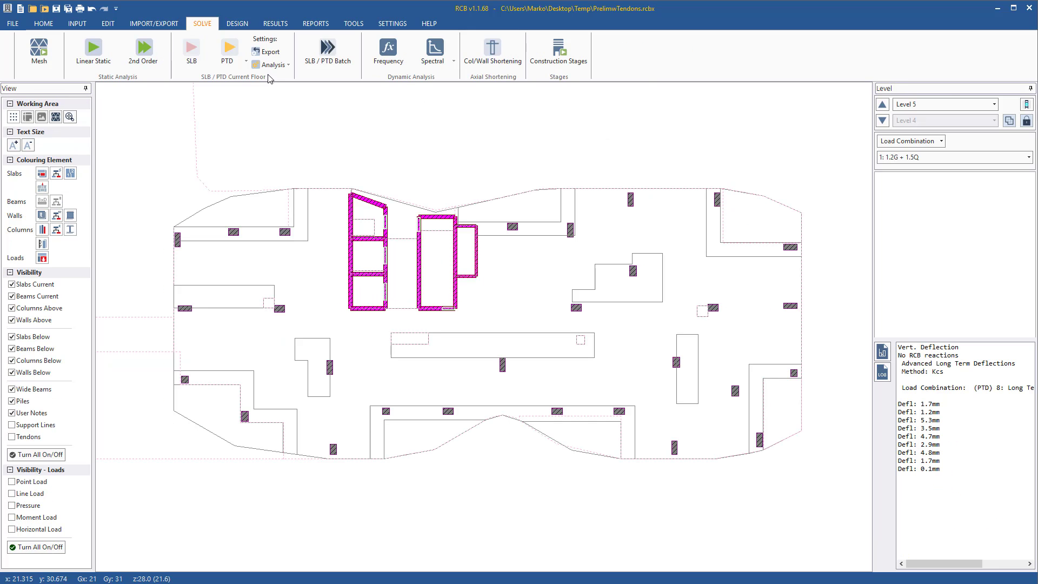
left_click(245, 61)
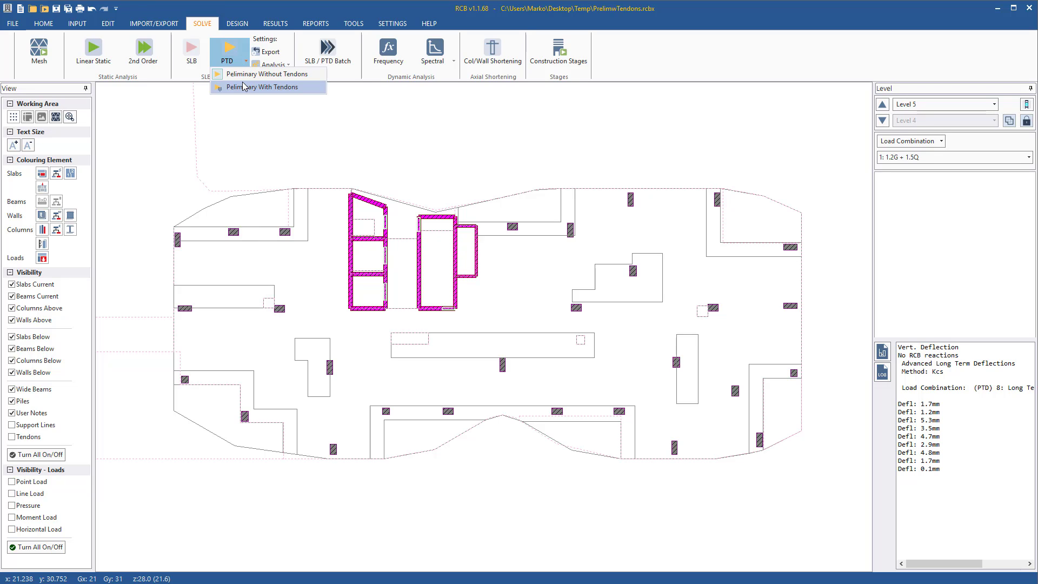
left_click(243, 87)
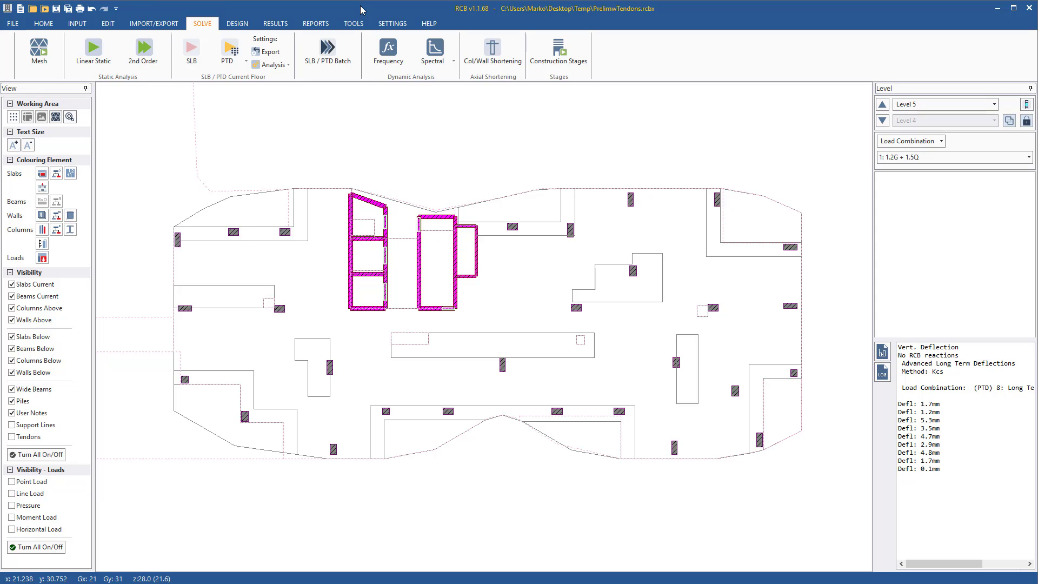
- Accept the Viewing settings and set slab zone 519 between the core walls as master
left_click(392, 23)
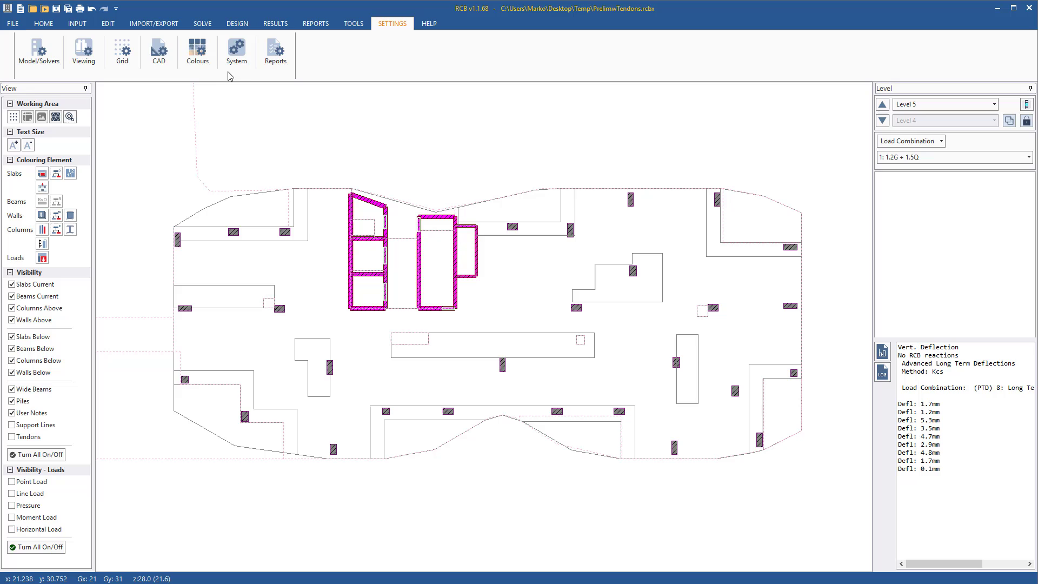
left_click(85, 54)
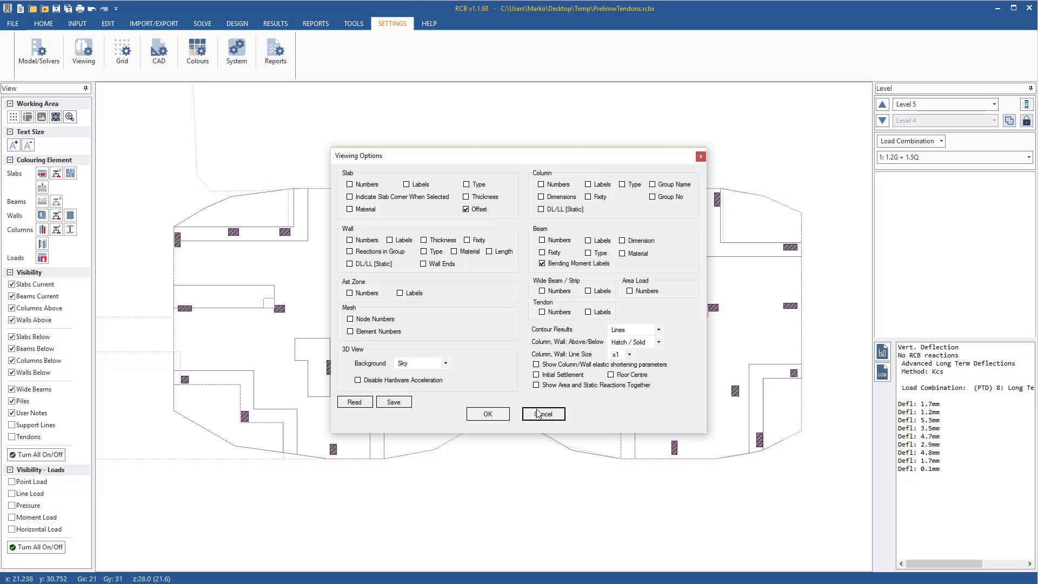
left_click(504, 416)
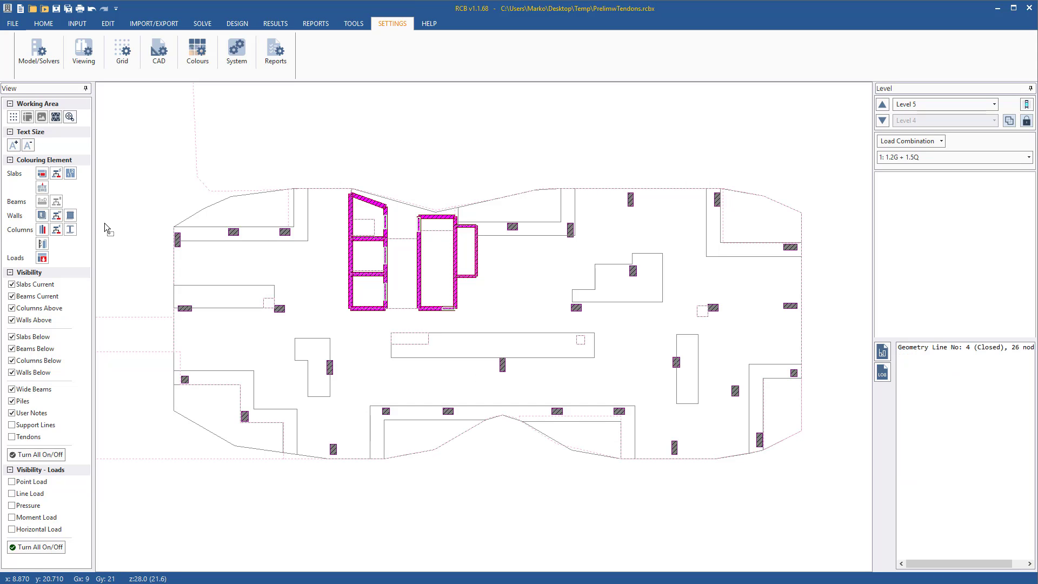
left_click(403, 265)
left_click(403, 260)
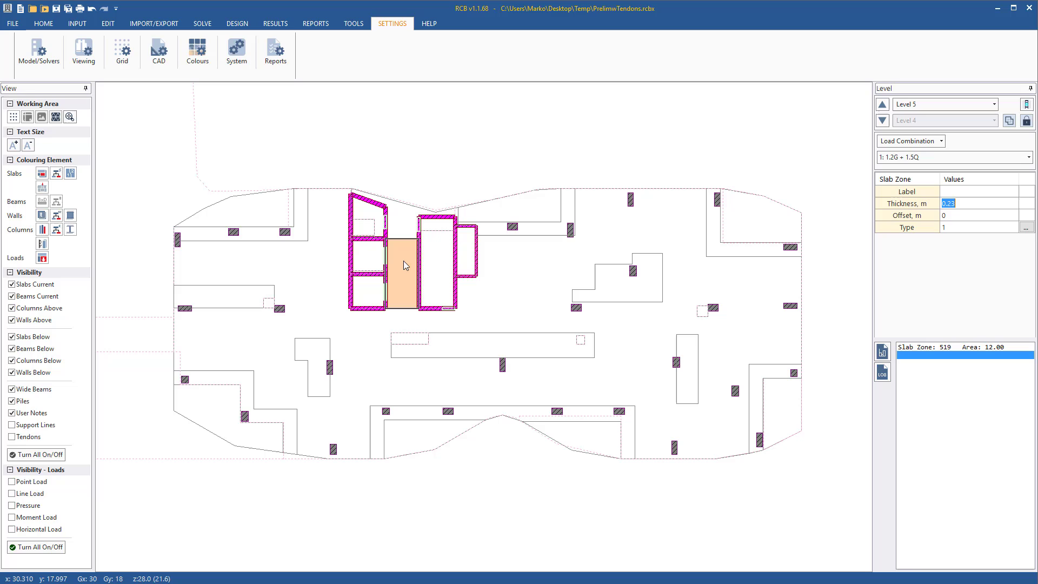
right_click(402, 254)
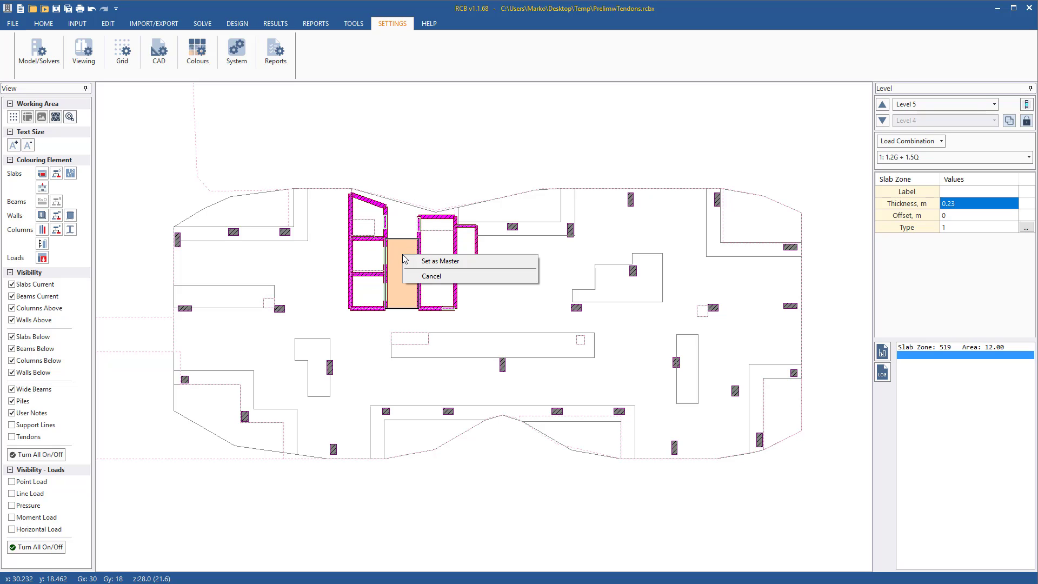
left_click(439, 261)
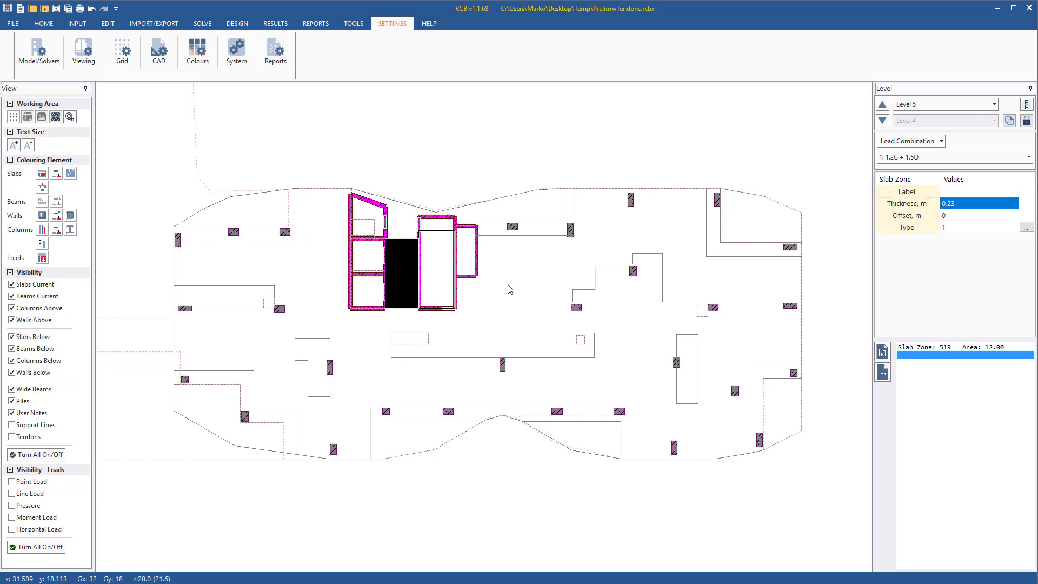
- Flatten the soffit (option 2) of stepped slab zone 527 to match the master
left_click(636, 296)
right_click(636, 296)
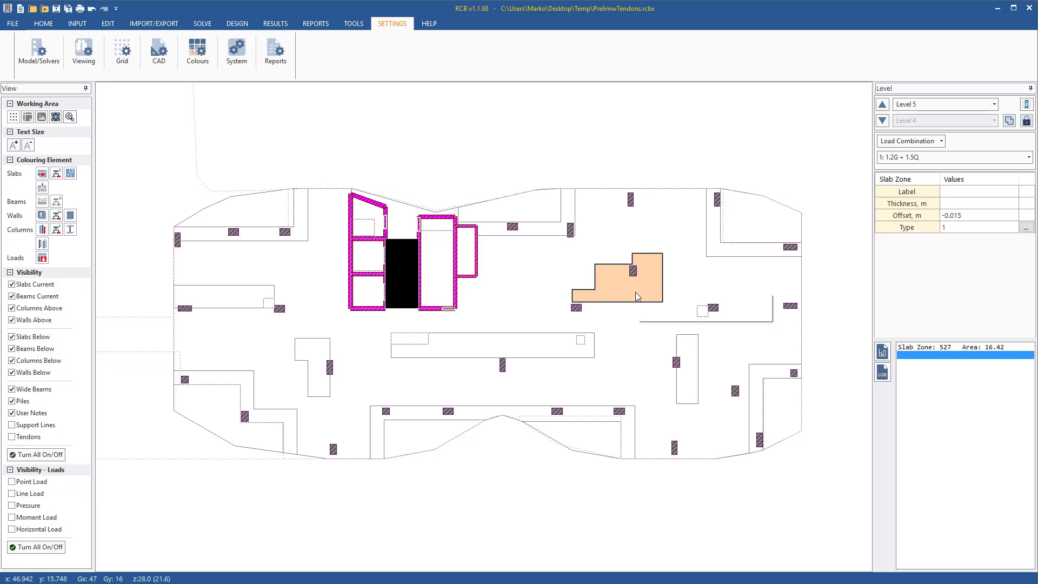
left_click(671, 299)
type("2")
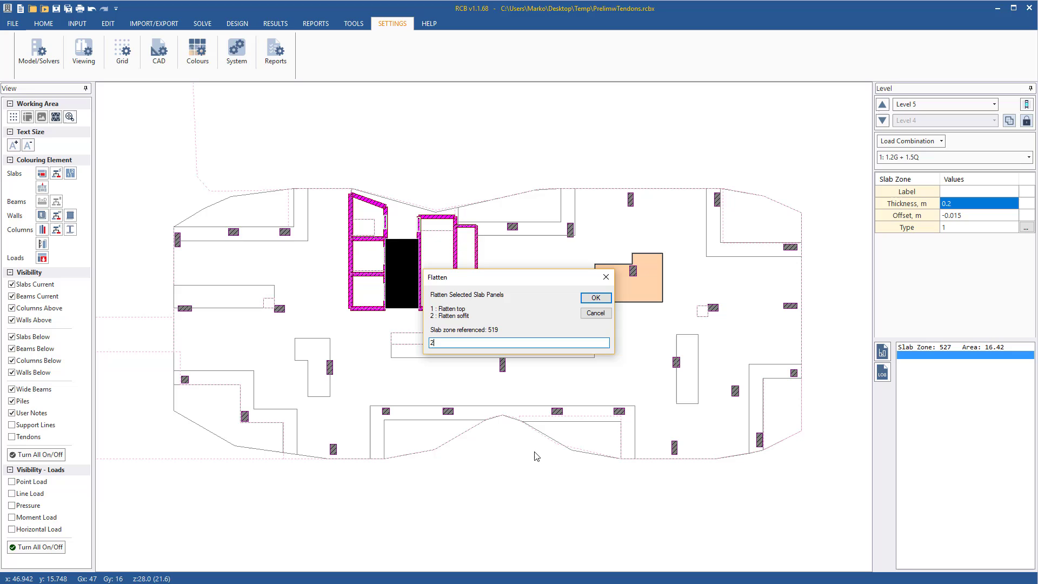
left_click(595, 298)
left_click(531, 143)
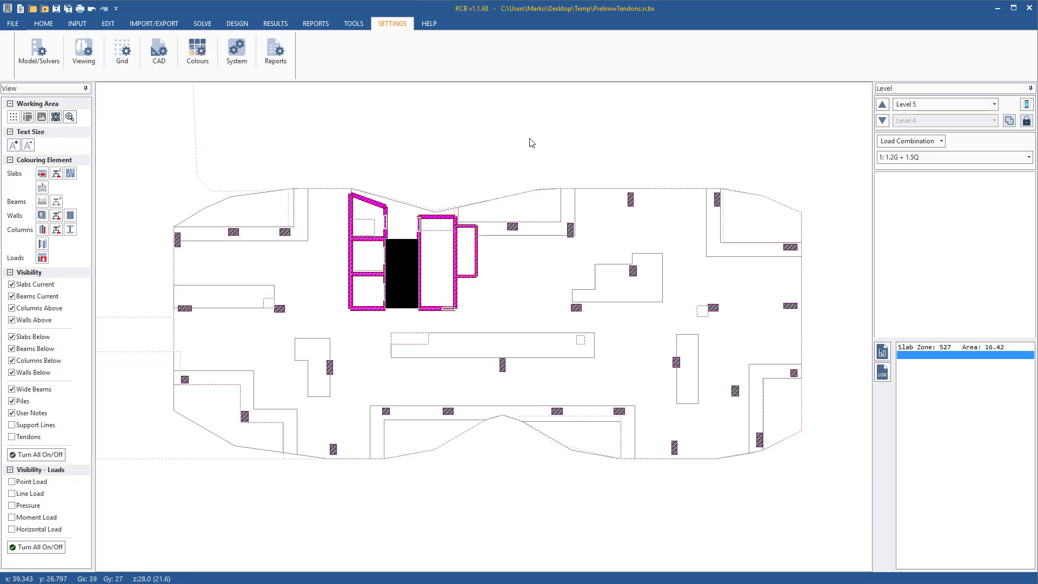
left_click(359, 26)
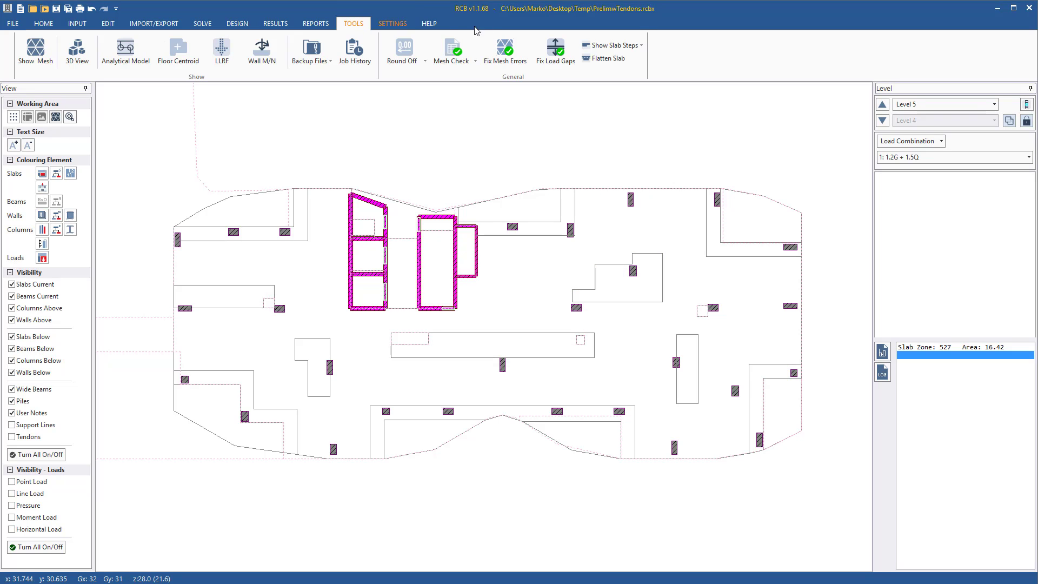
left_click(627, 47)
left_click(625, 59)
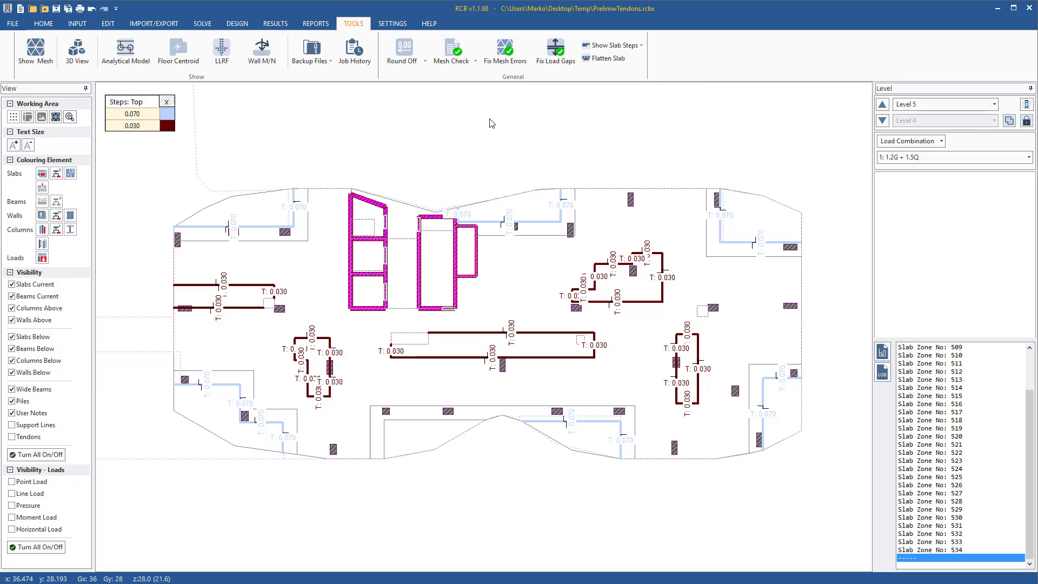
left_click(165, 101)
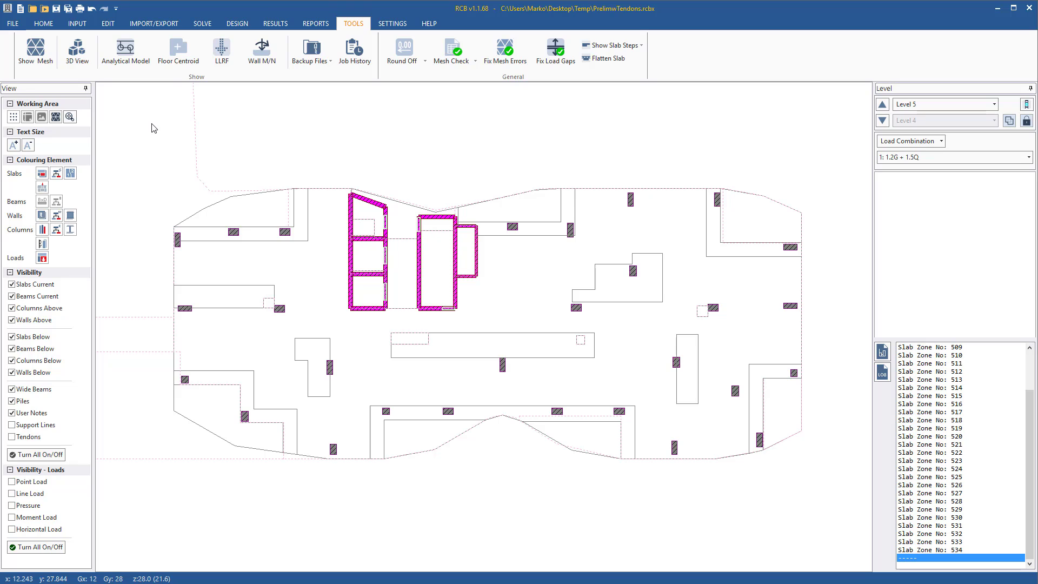
- Turn on Support Lines visibility on the Level 5 plan
left_click(44, 23)
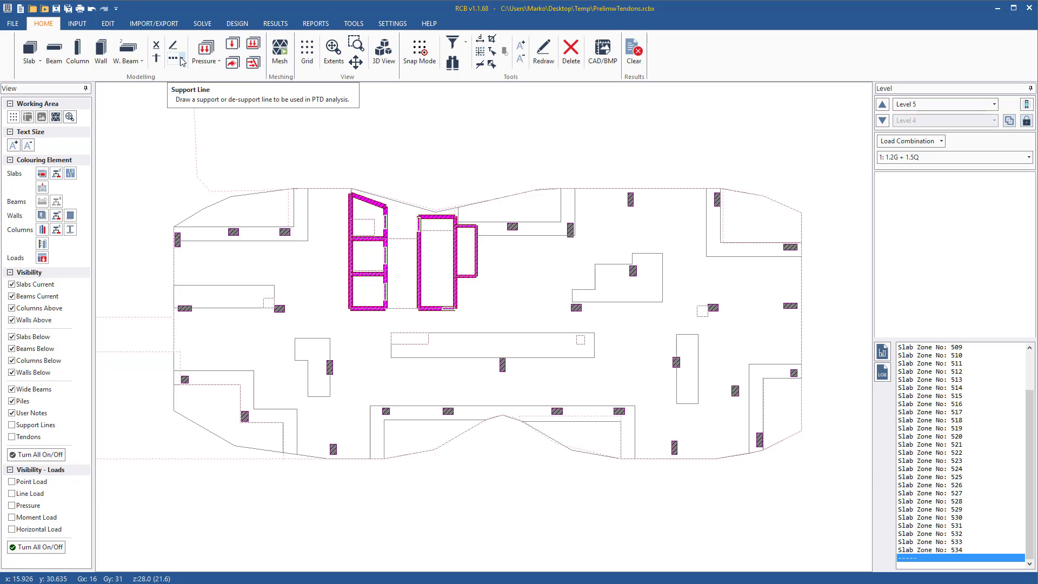
left_click(49, 425)
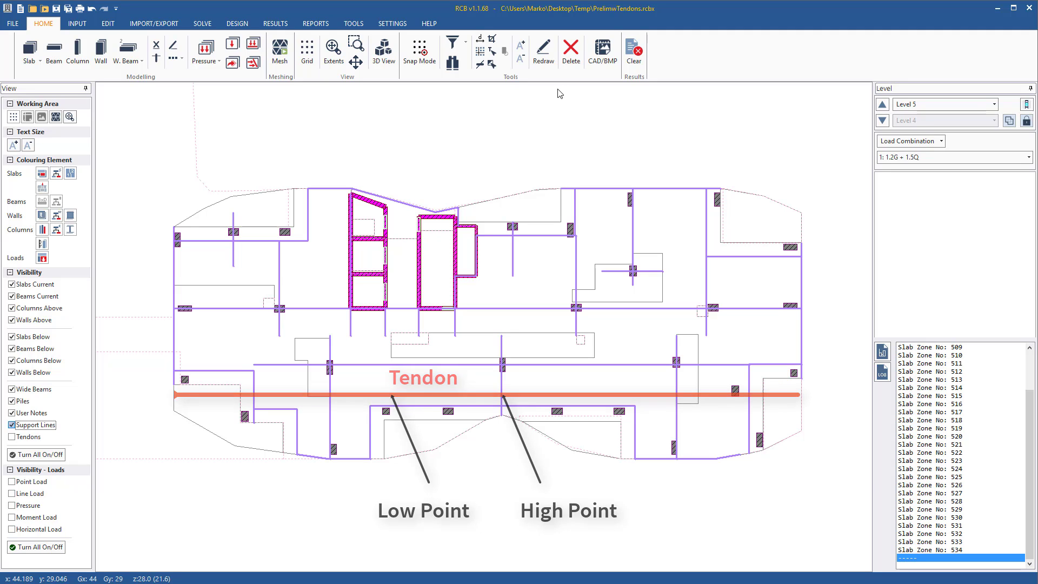
left_click(198, 24)
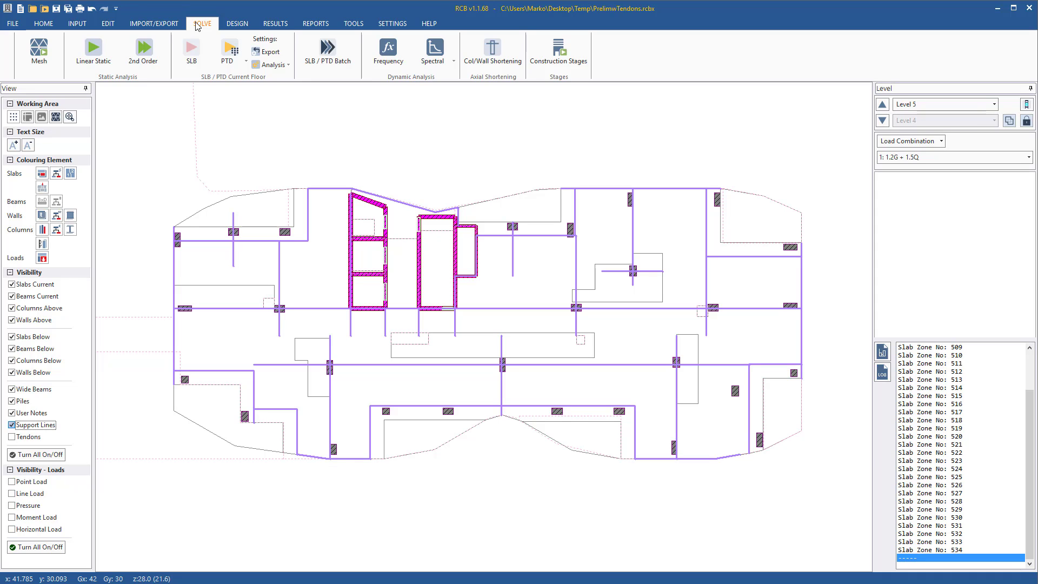
- Start the PTD preliminary analysis and confirm deleting old tendons for new auto tendons
left_click(231, 48)
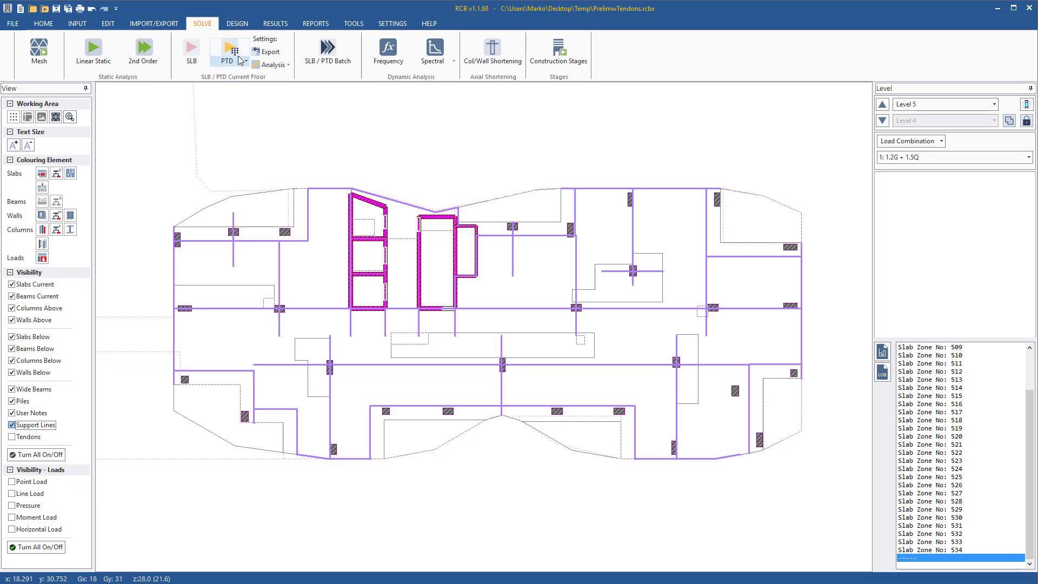
left_click(240, 60)
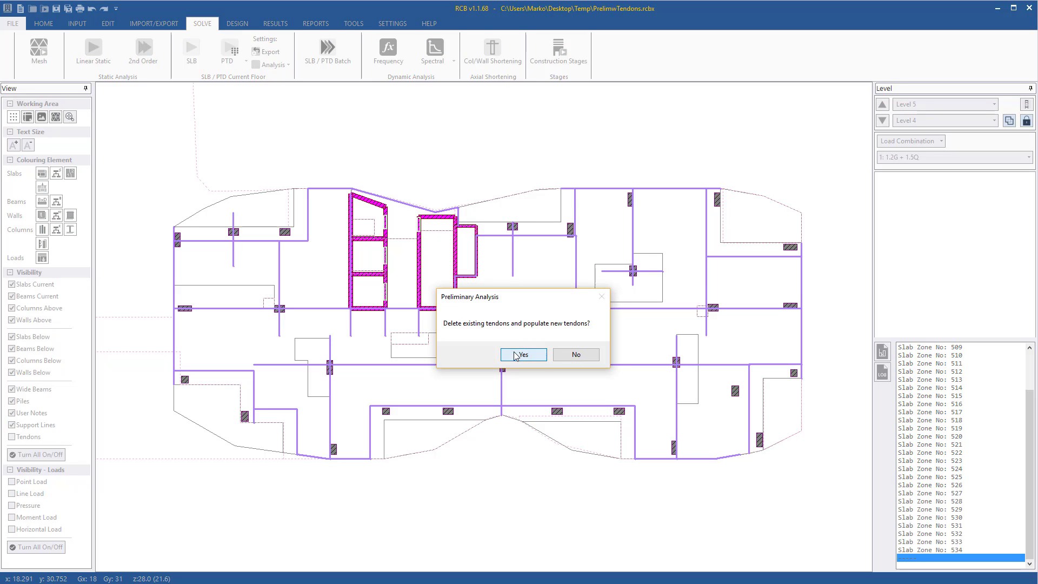
left_click(515, 355)
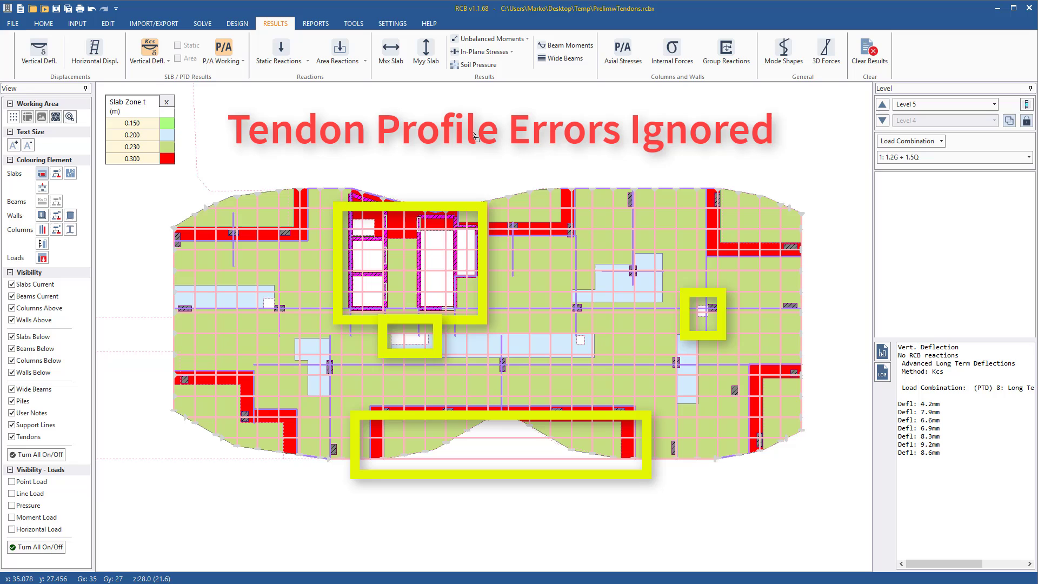
- Close the Slab Zone legend to reveal the 1.2G+1.5Q vertical deflection contours
left_click(167, 101)
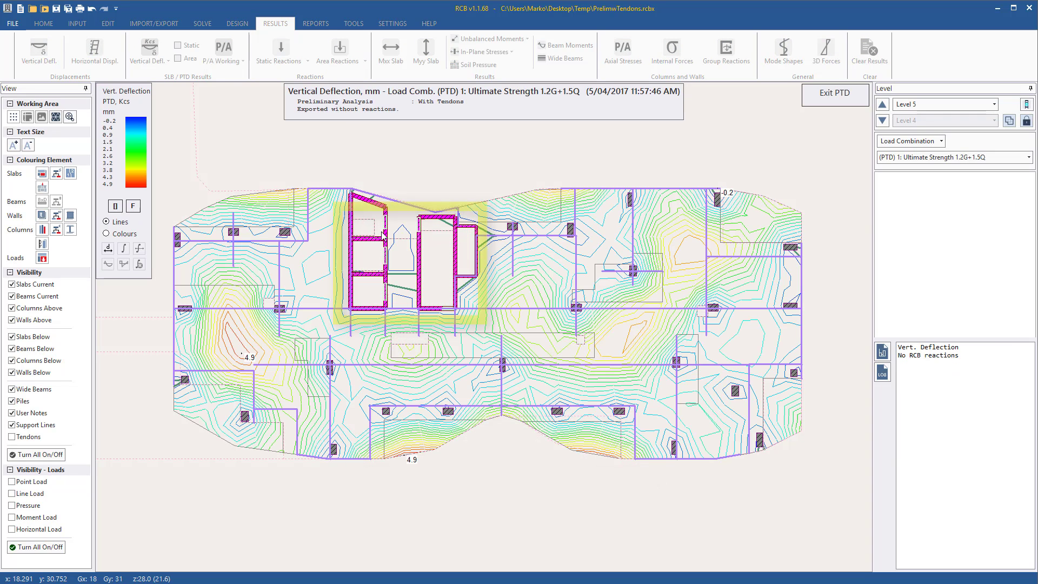
- Show (PTD) 8: Long Term Total Deflect. contours, label seven slab deflections, and overlay tendons
left_click(951, 157)
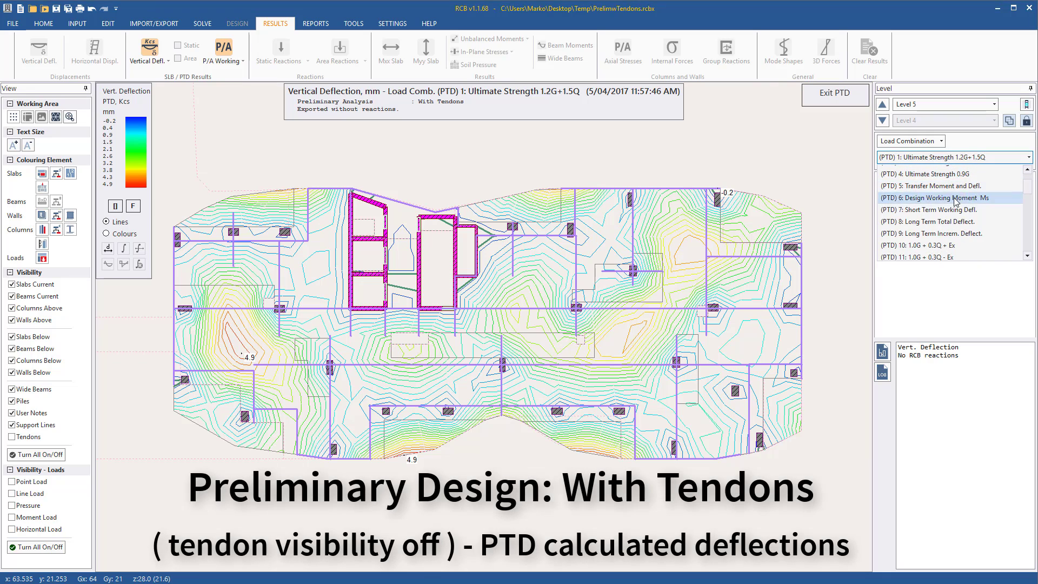
left_click(943, 221)
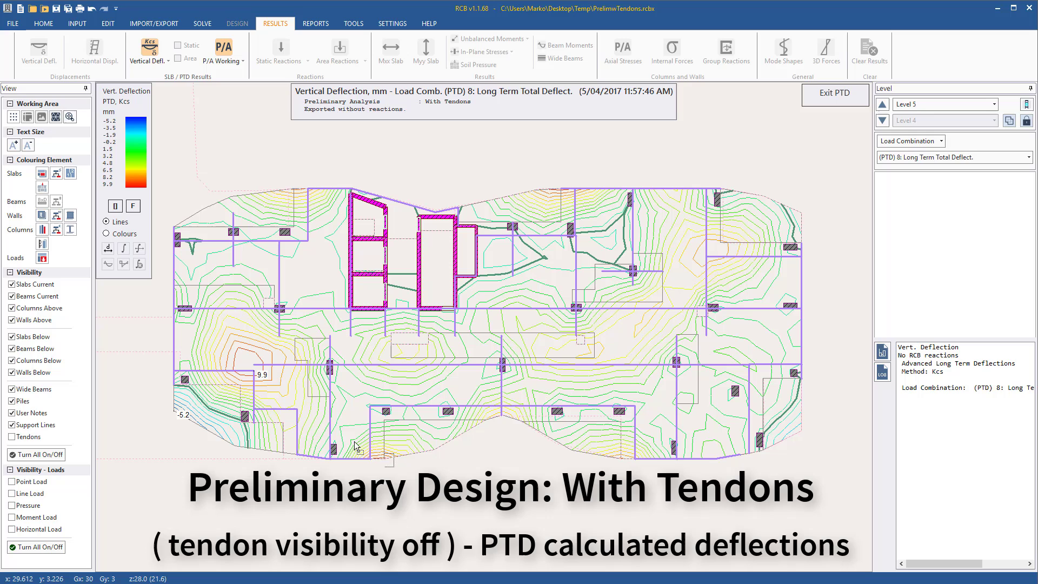
left_click(388, 458)
left_click(621, 455)
left_click(594, 346)
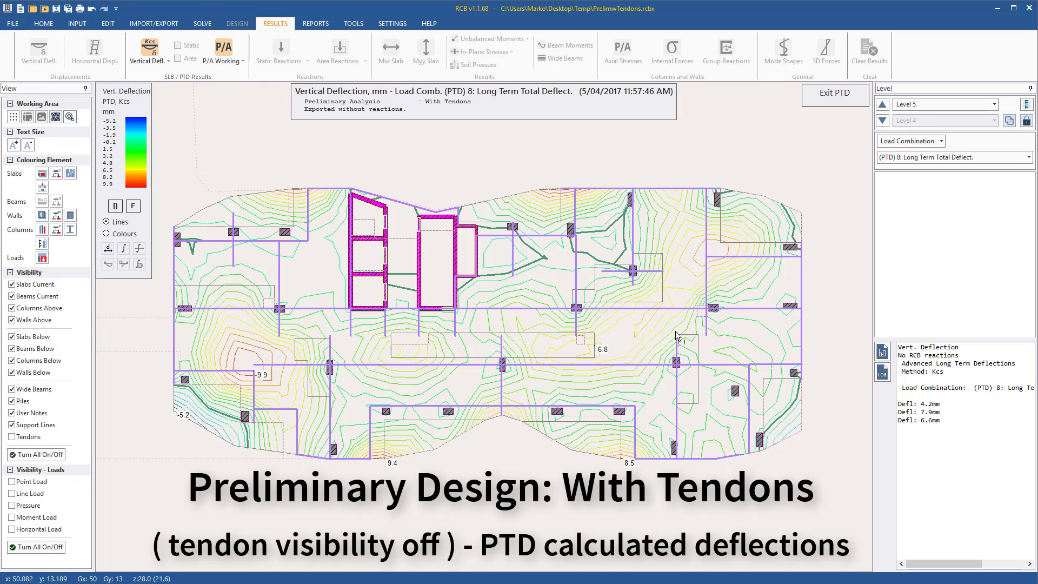
left_click(643, 326)
left_click(706, 257)
left_click(561, 189)
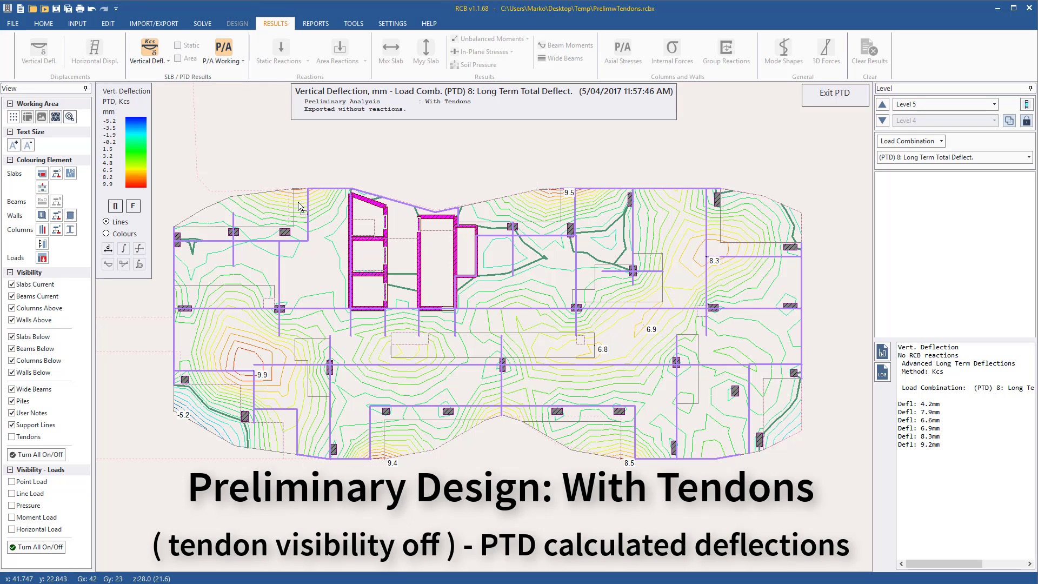
left_click(294, 190)
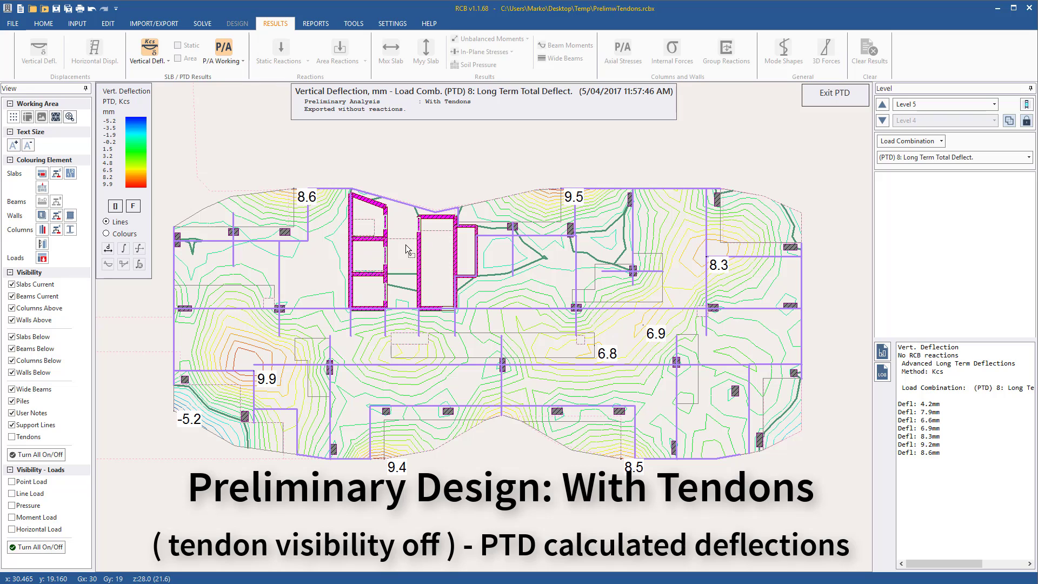
left_click(12, 436)
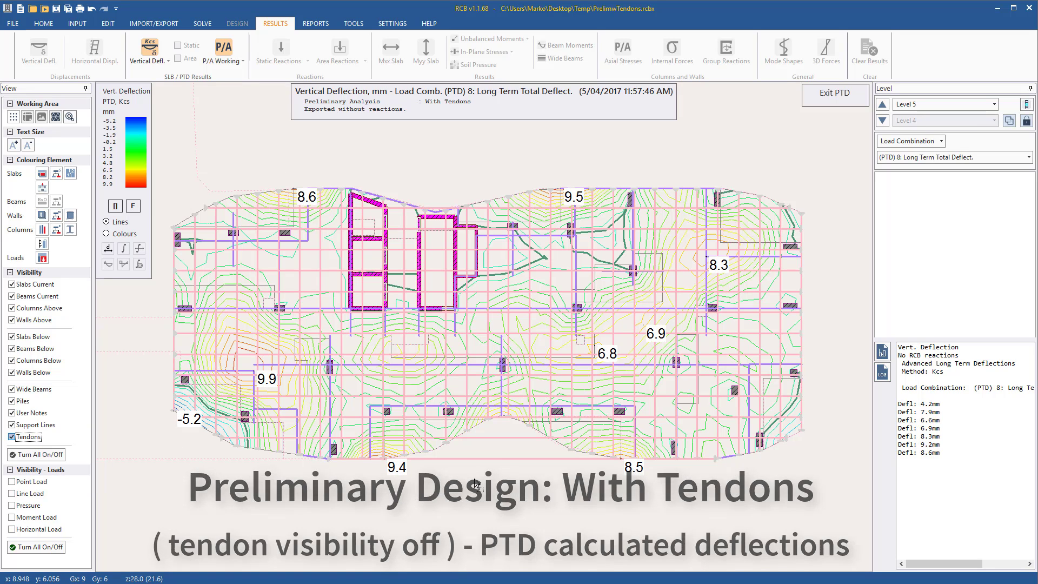